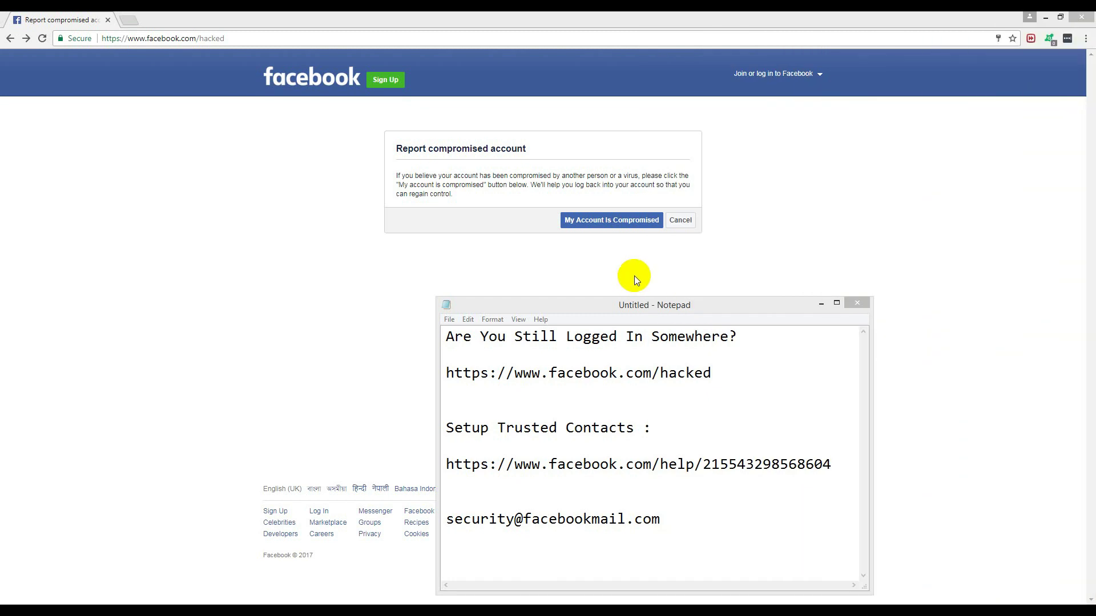
- Highlight the 'Are You Still Logged In Somewhere?' question and facebook.com/hacked link in Notepad, then switch to the browser
left_click_drag(751, 336, 444, 336)
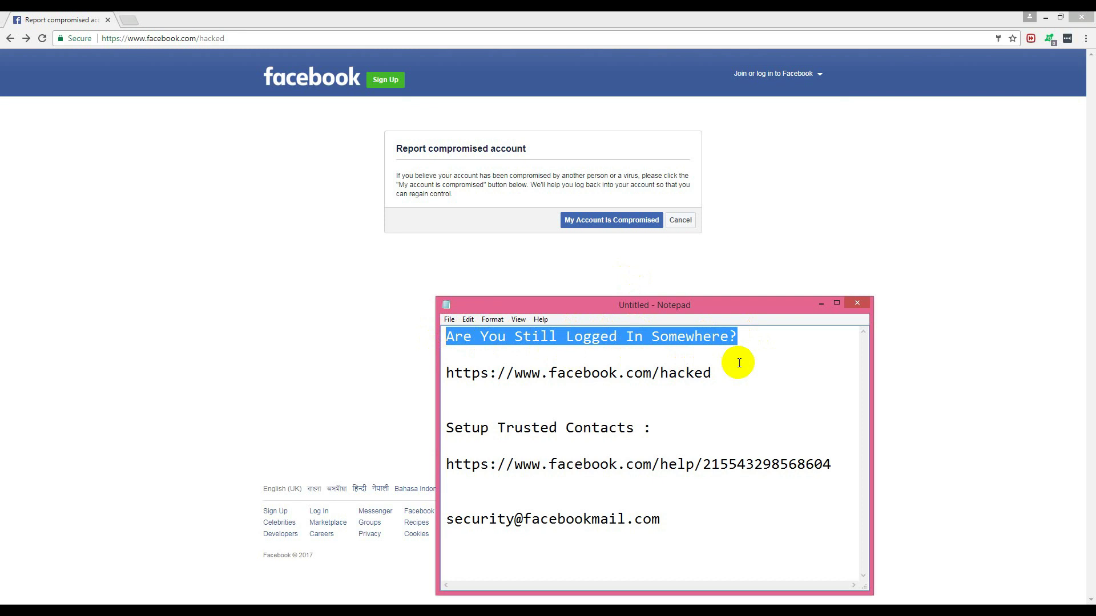
mouse_move(713, 373)
left_mouse_down()
mouse_move(451, 370)
mouse_move(715, 378)
left_mouse_up()
left_click(452, 370)
left_click(715, 378)
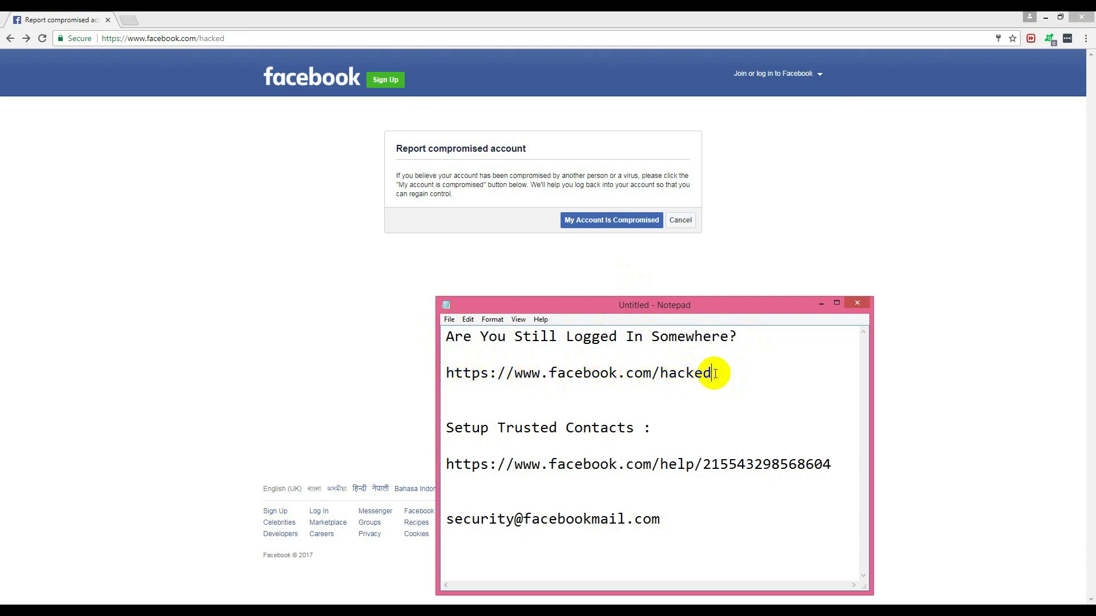
left_click_drag(713, 373, 435, 372)
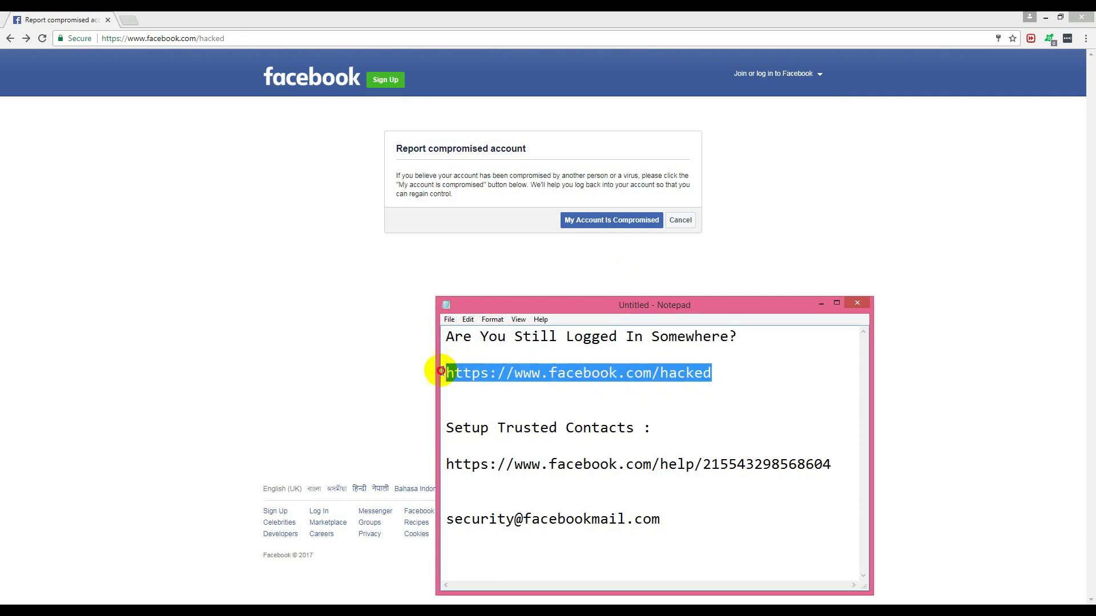
left_click(380, 334)
- Report the account as compromised on the facebook.com/hacked page
left_click_drag(237, 38, 66, 35)
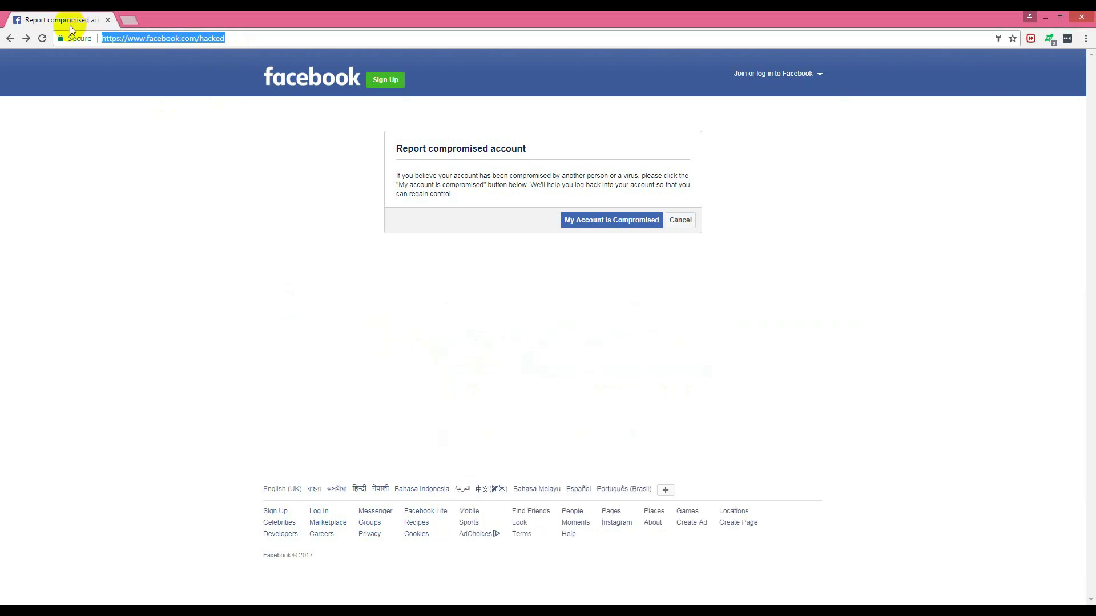
left_click(595, 224)
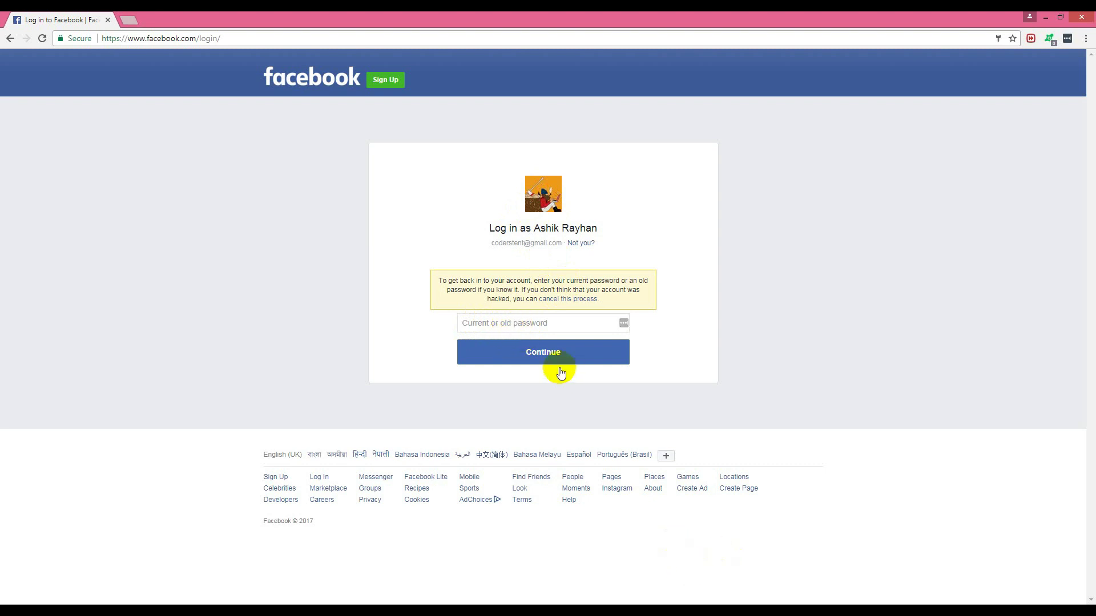
- Submit an old password and turn down Chrome's offer to update the saved password
left_click(514, 326)
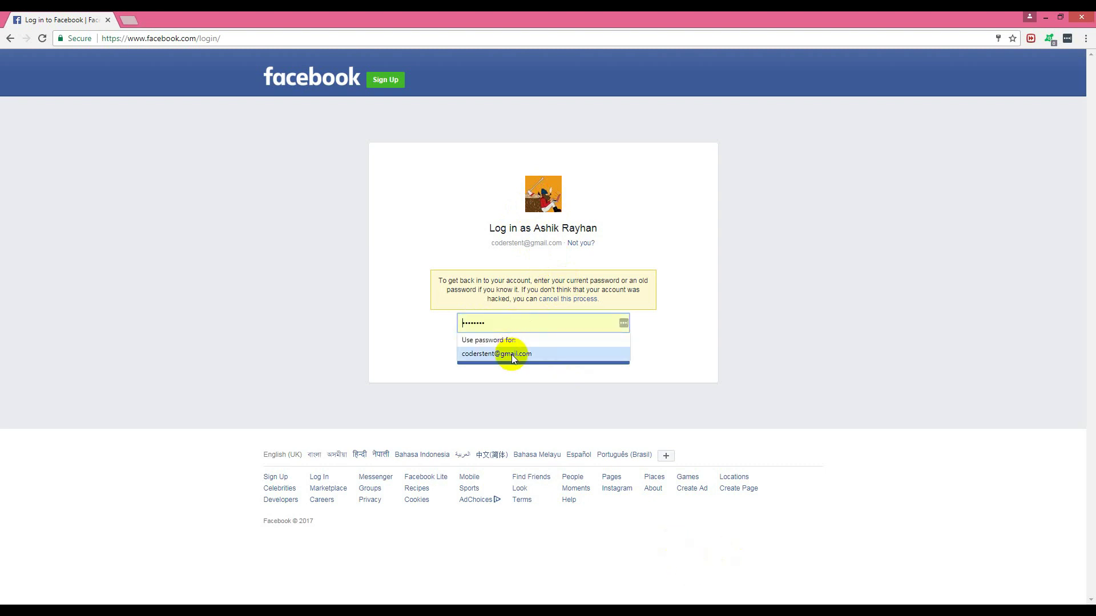
type("a")
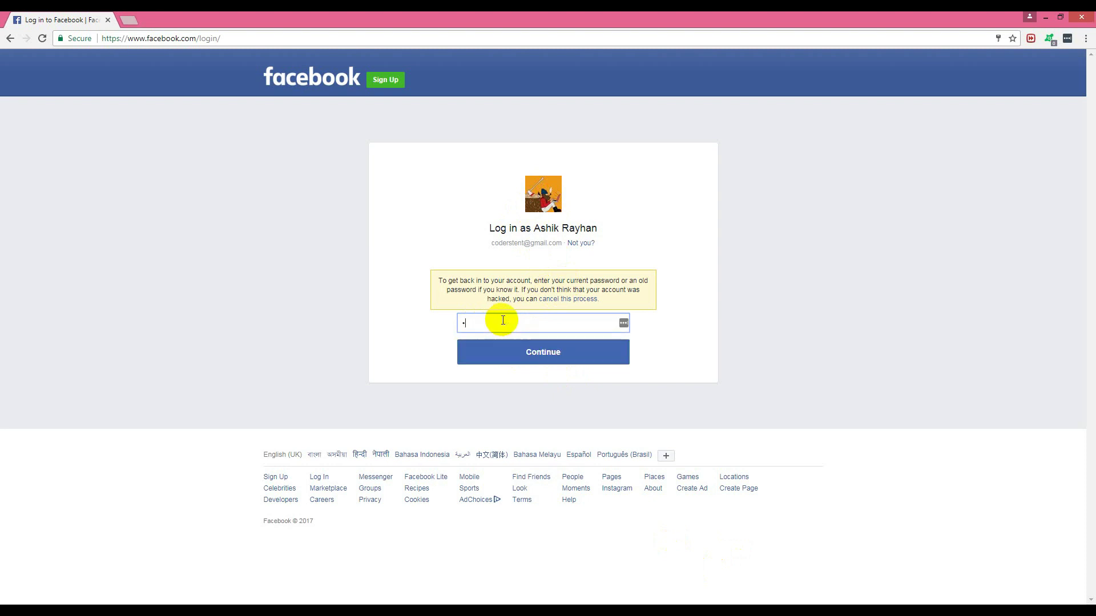
type("aaaaaaaa")
left_click(535, 359)
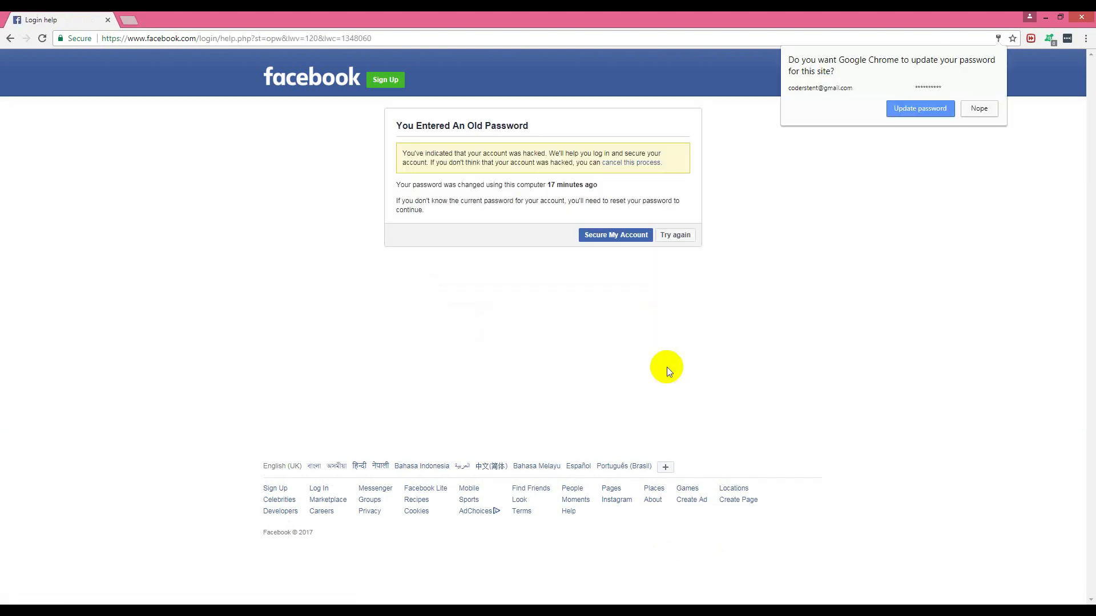
left_click(978, 109)
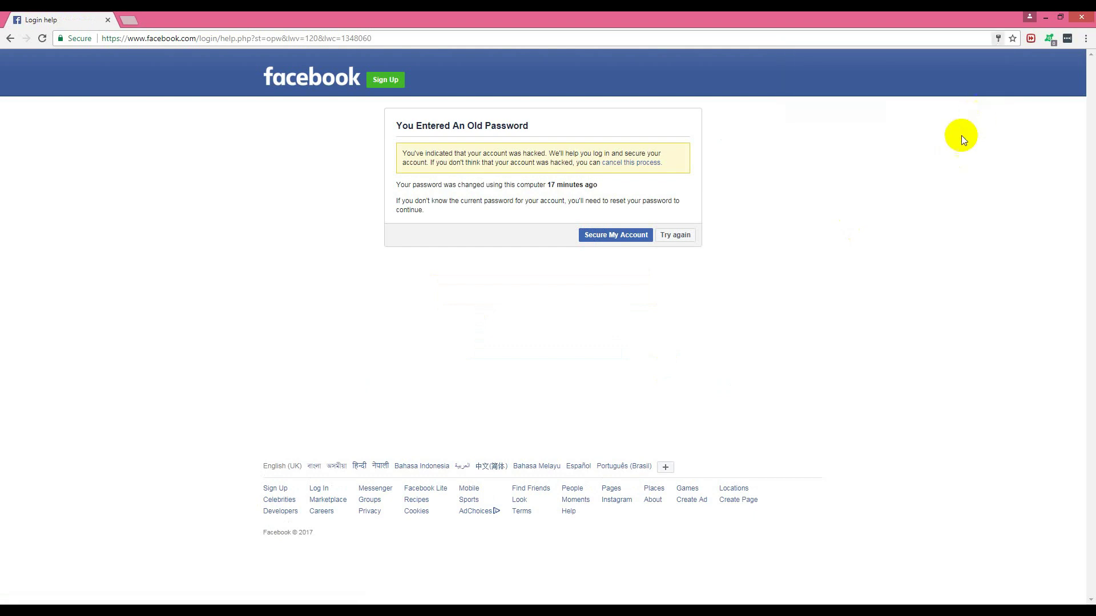
mouse_move(401, 125)
left_mouse_down()
mouse_move(535, 124)
mouse_move(398, 124)
left_mouse_up()
left_click(532, 124)
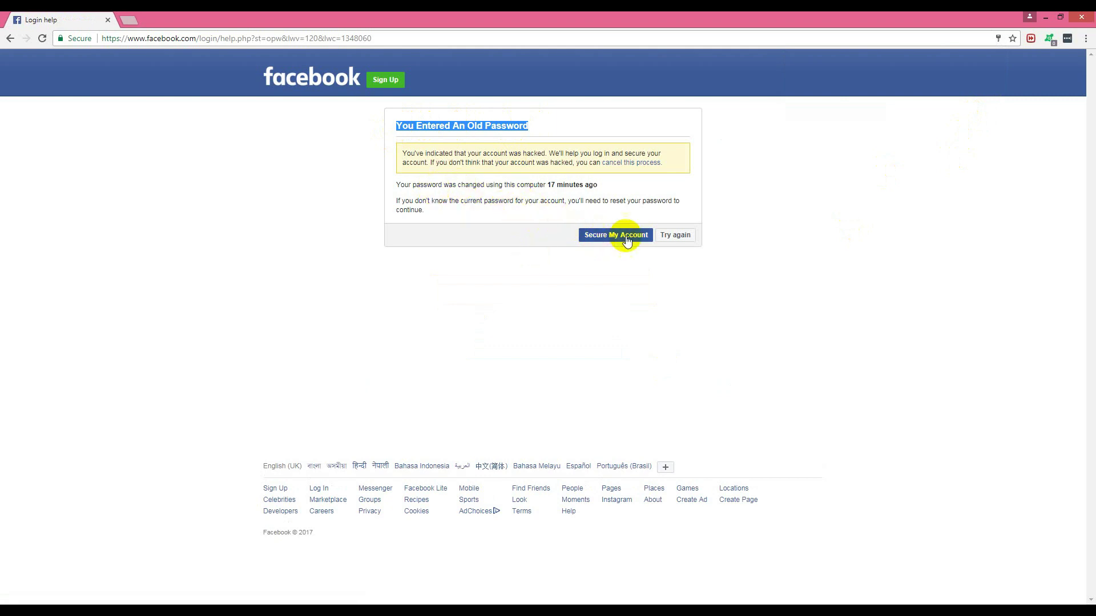
- Choose Secure My Account and have the reset code sent by email
left_click(597, 238)
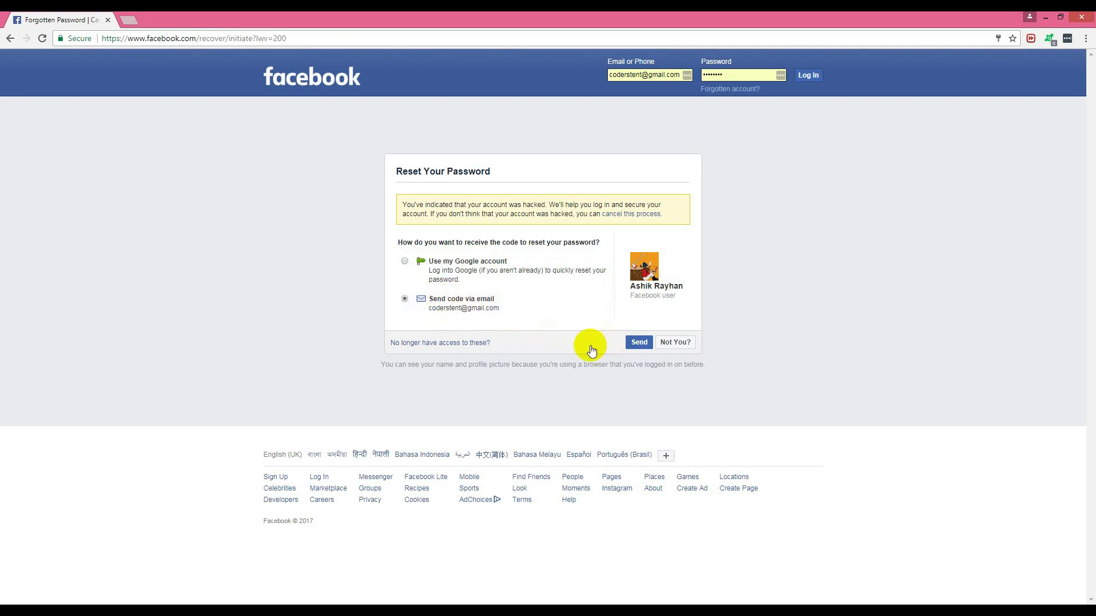
left_click(631, 345)
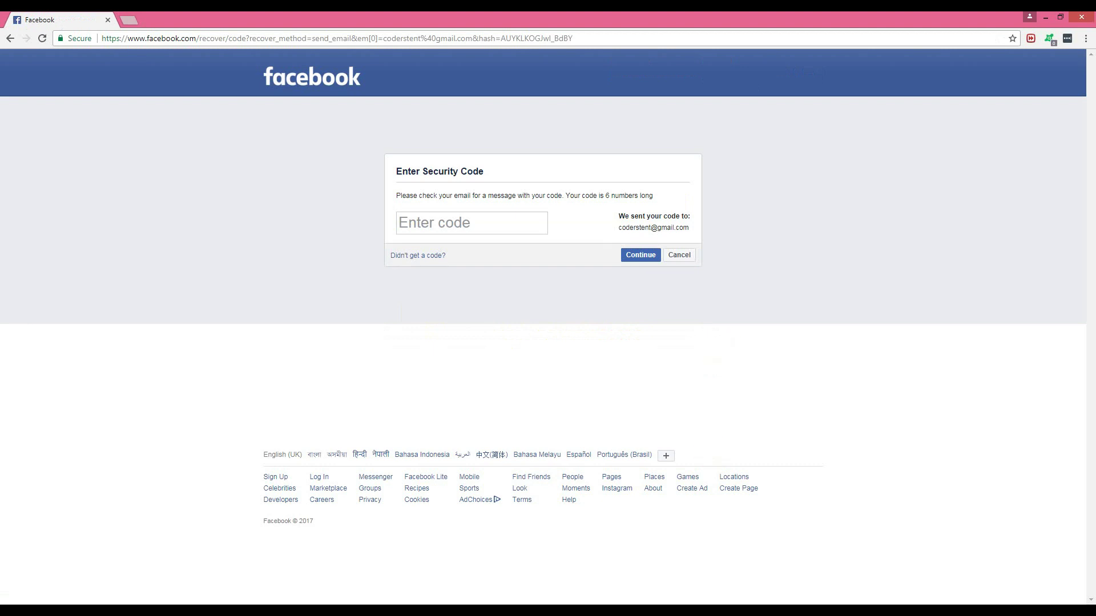
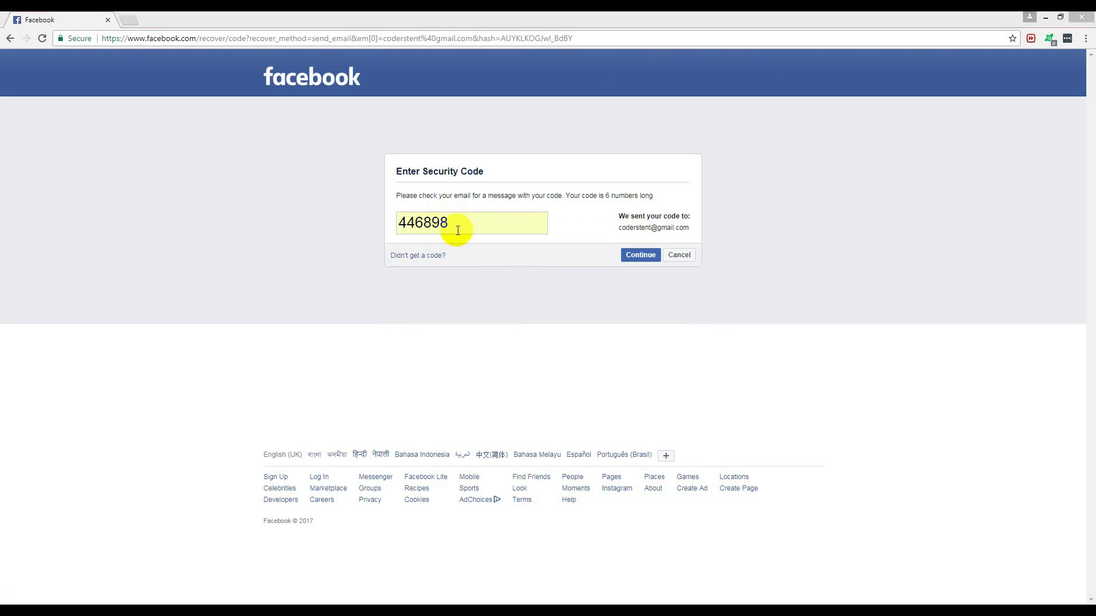
- Paste the emailed six-digit security code and submit it
left_click(631, 258)
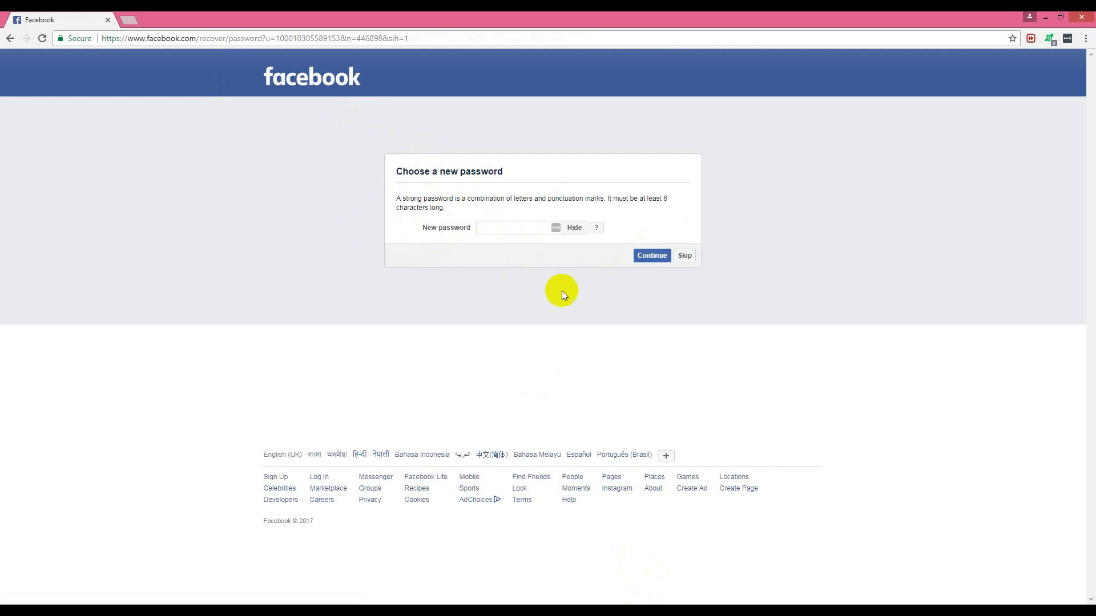
- Paste a Strong-rated new password into the New password field and confirm it
key("ctrl+v")
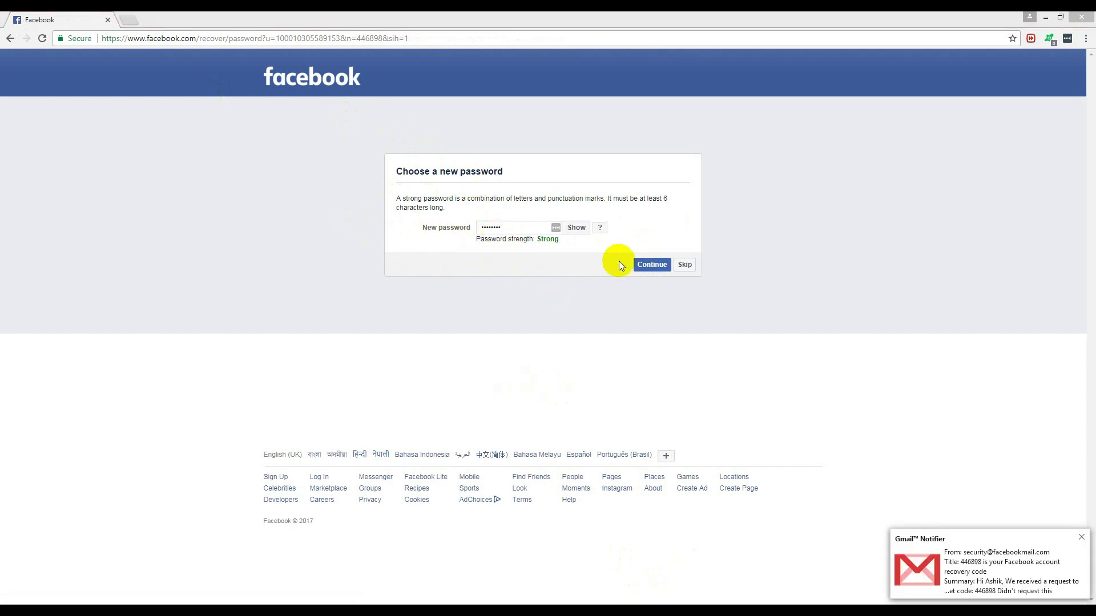
left_click(652, 265)
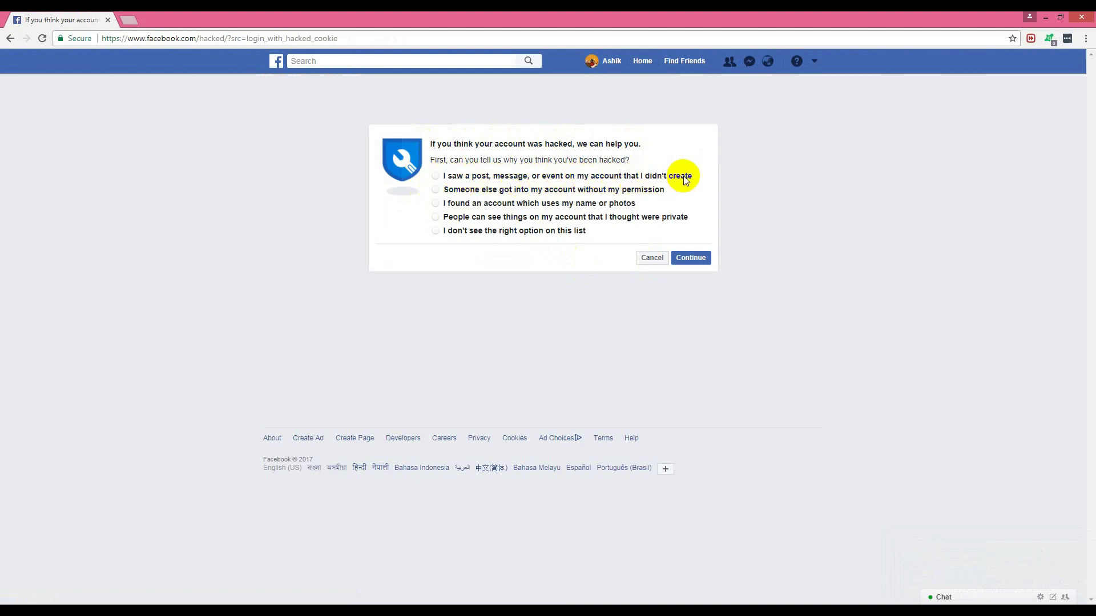
- Pick 'I saw a post, message, or event on my account that I didn't create' as the reason
left_click(435, 176)
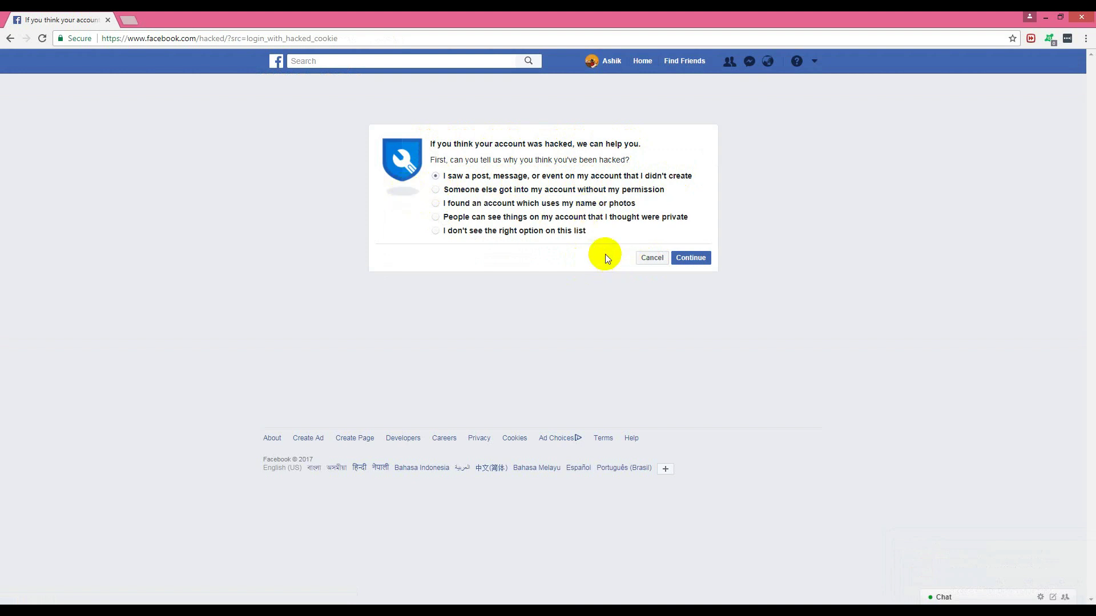
left_click(688, 264)
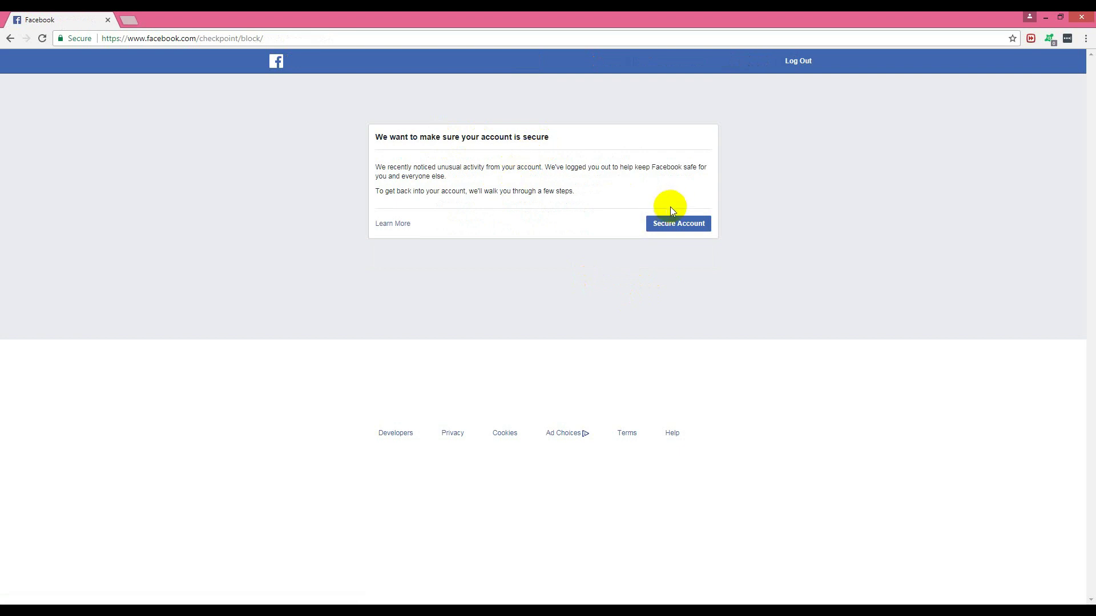
- Begin the Secure Account check and complete the phone verification step
left_click(662, 224)
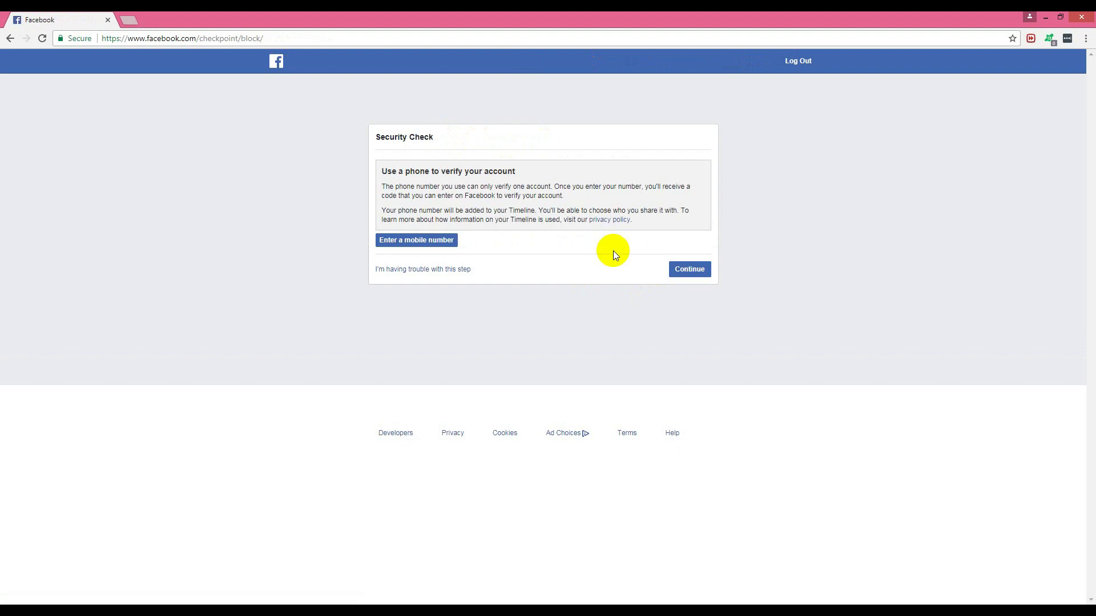
left_click_drag(381, 171, 500, 174)
left_click(487, 176)
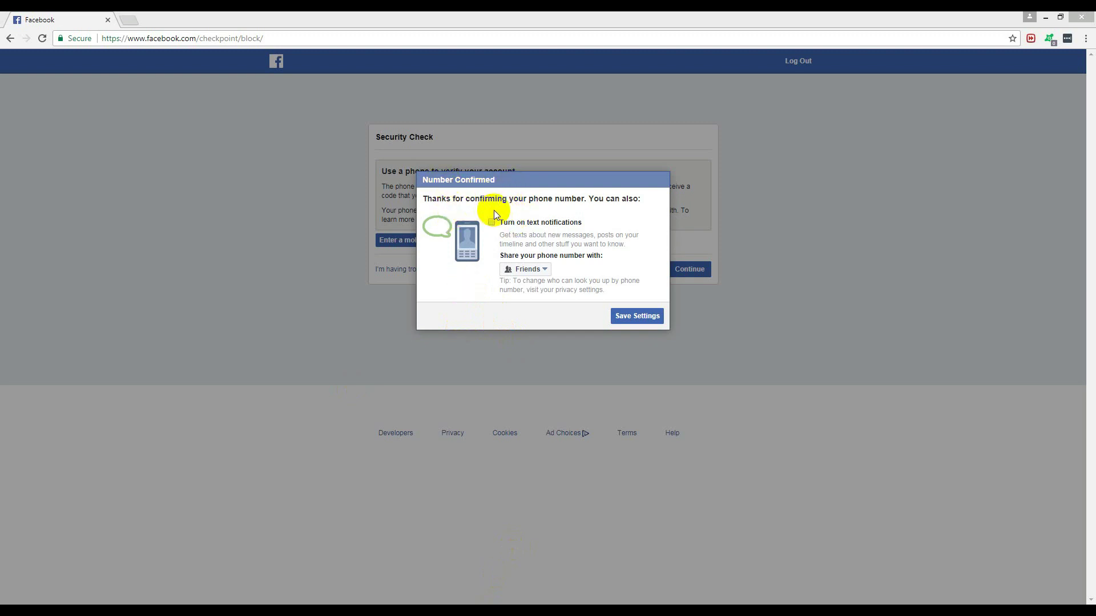
- Change the phone number's audience from Friends to Only Me and save the settings
left_click(538, 271)
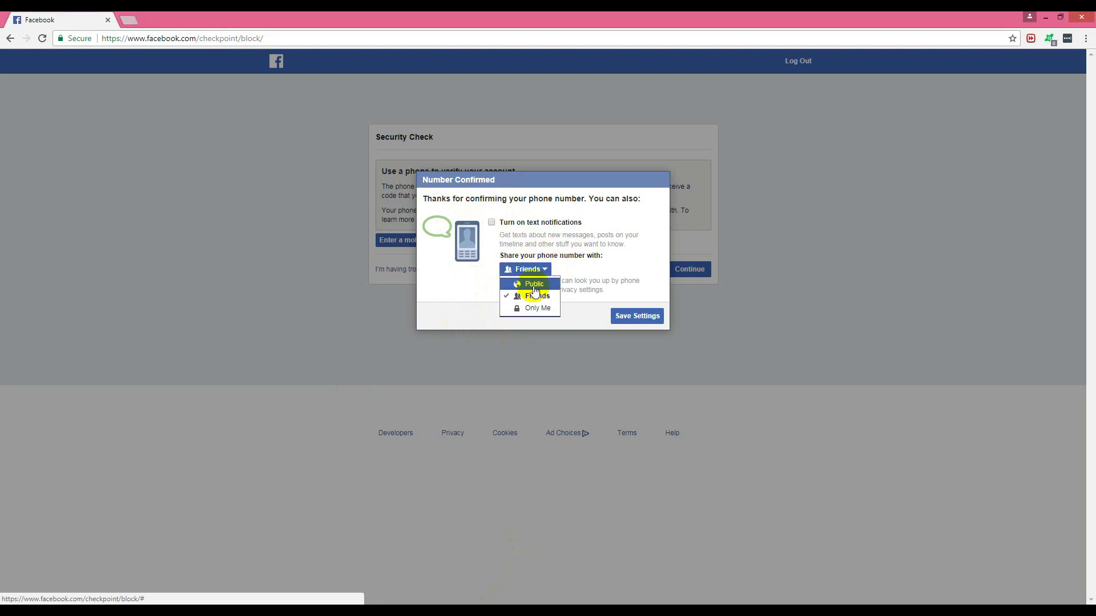
left_click(533, 309)
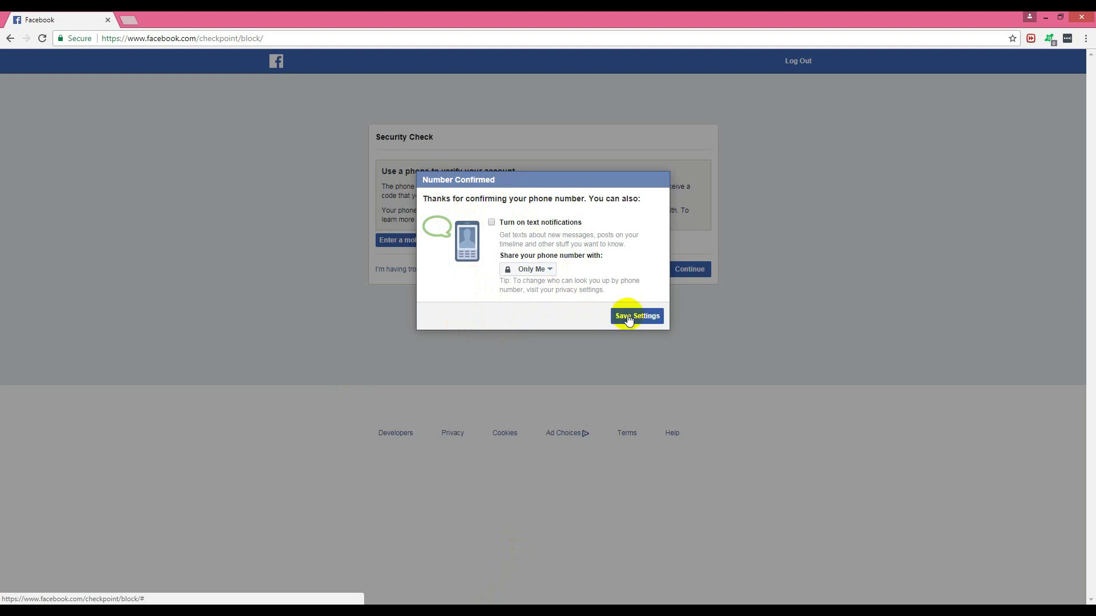
left_click(491, 224)
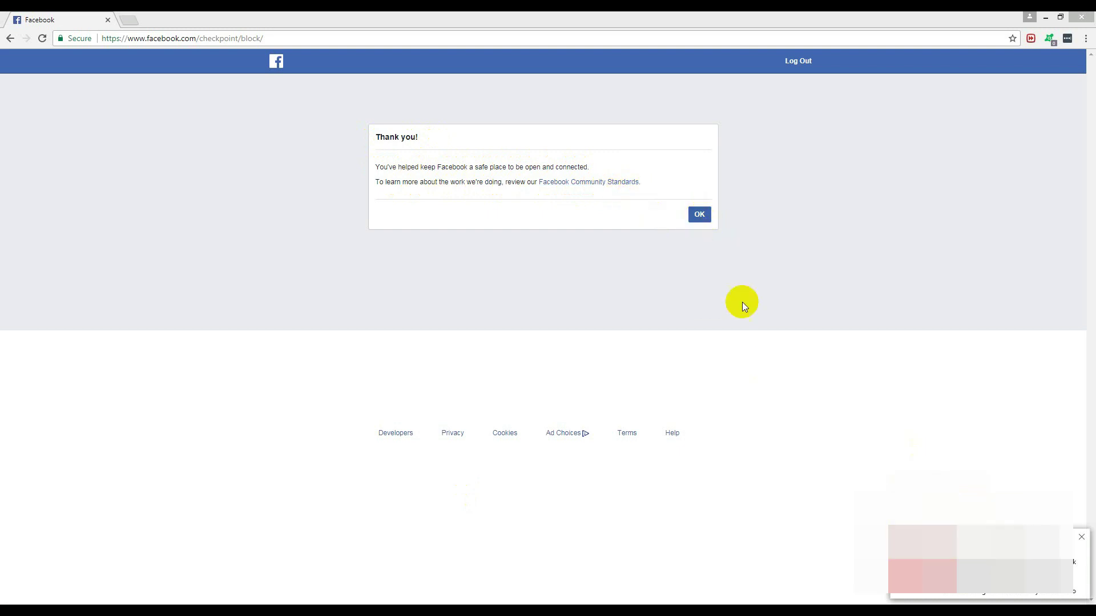
- Dismiss the Gmail notifier and acknowledge the Thank you! message to return to the News Feed
left_click(1081, 537)
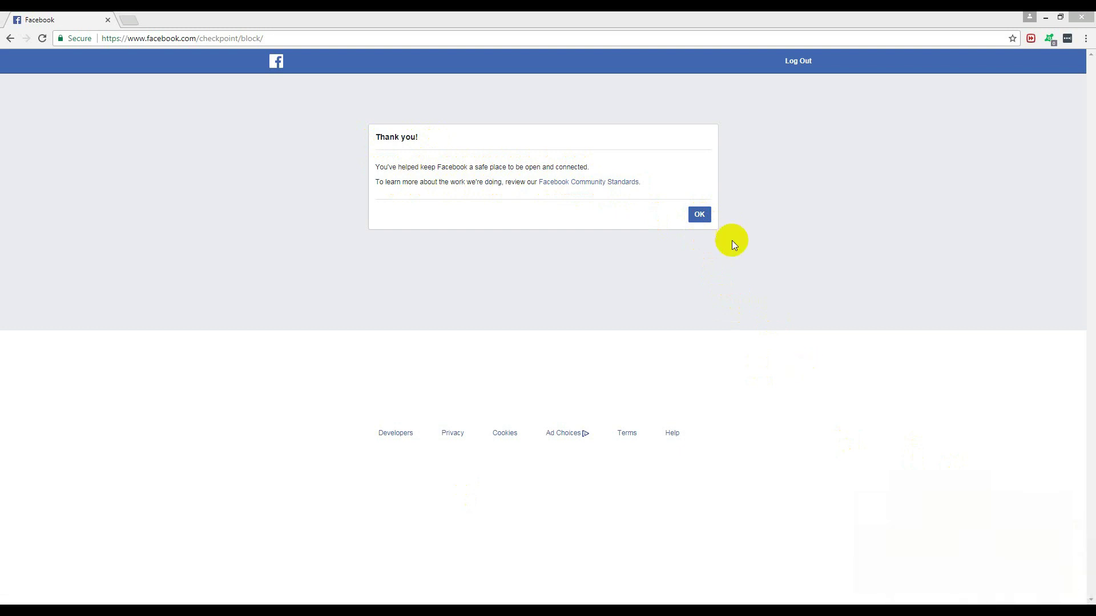
left_click(700, 216)
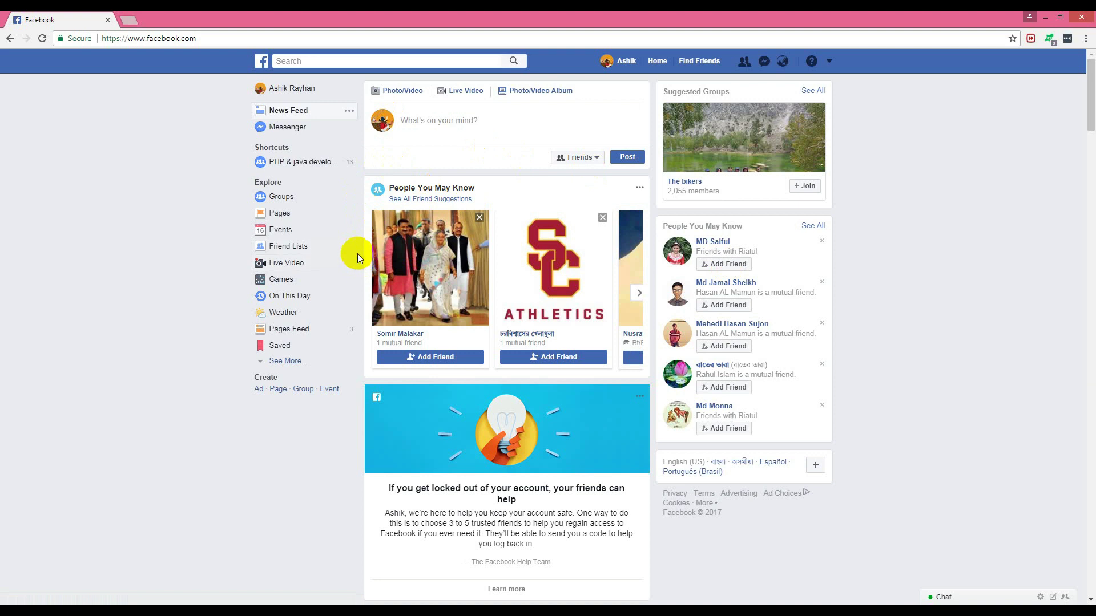
- Scroll down the restored News Feed, then switch back to the Notepad recovery notes
scroll(512, 169, "down", 7)
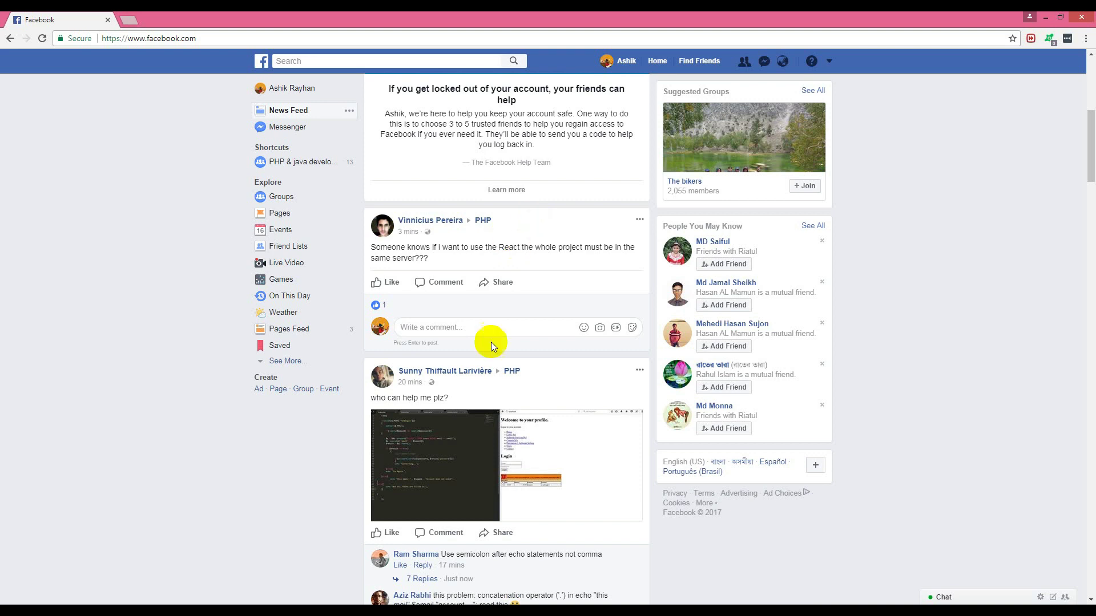
left_click(455, 609)
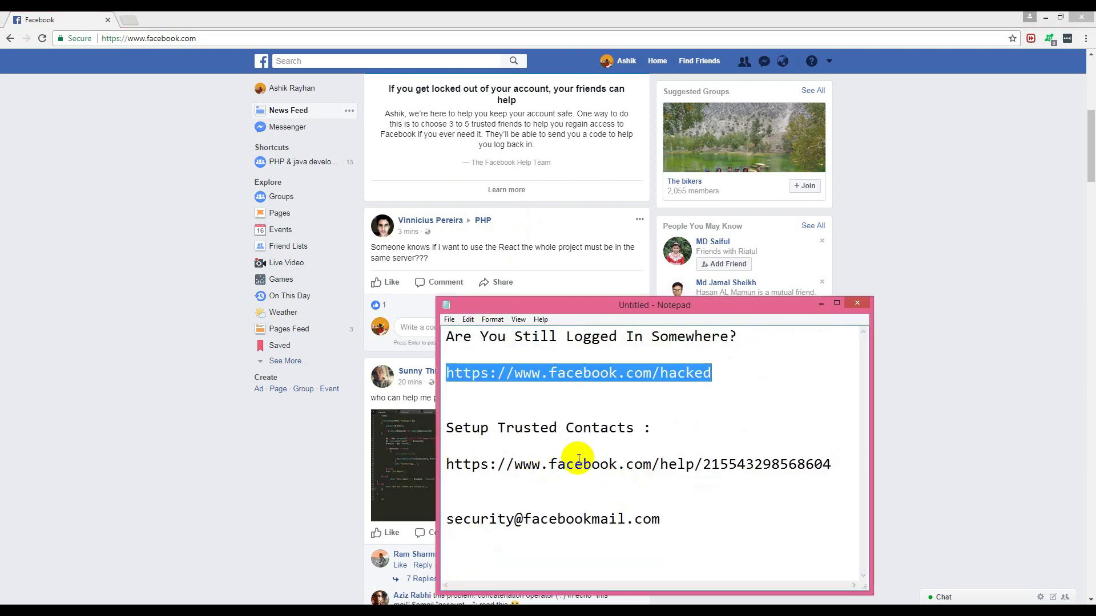
left_click(572, 448)
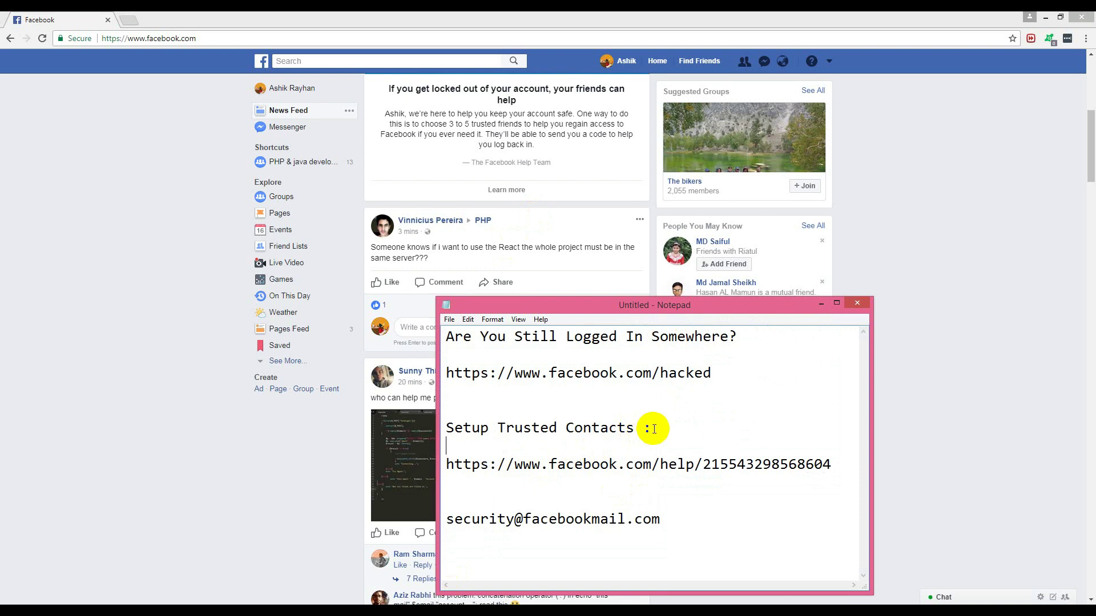
left_click_drag(643, 429, 447, 465)
left_click(830, 475)
left_click(505, 484)
mouse_move(661, 519)
left_mouse_down()
mouse_move(447, 518)
mouse_move(666, 523)
left_mouse_up()
left_click(455, 519)
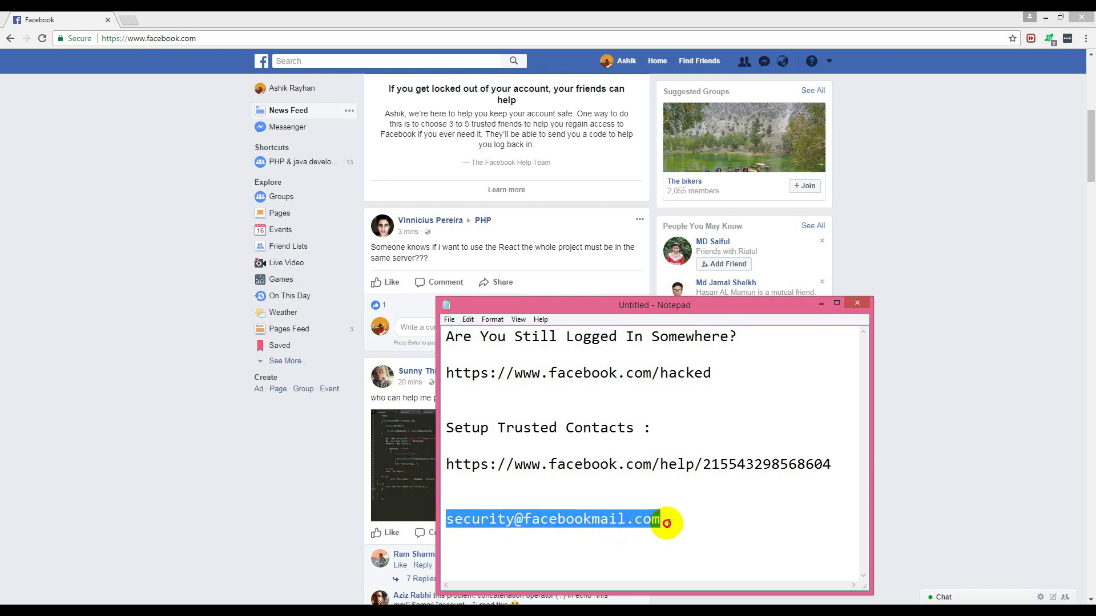
left_click(667, 523)
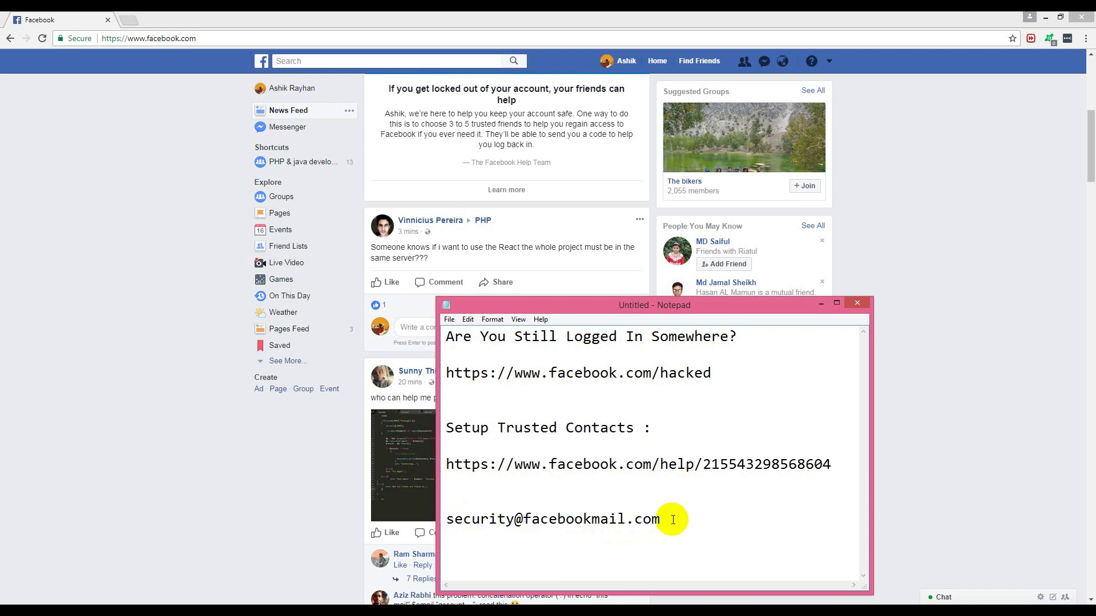